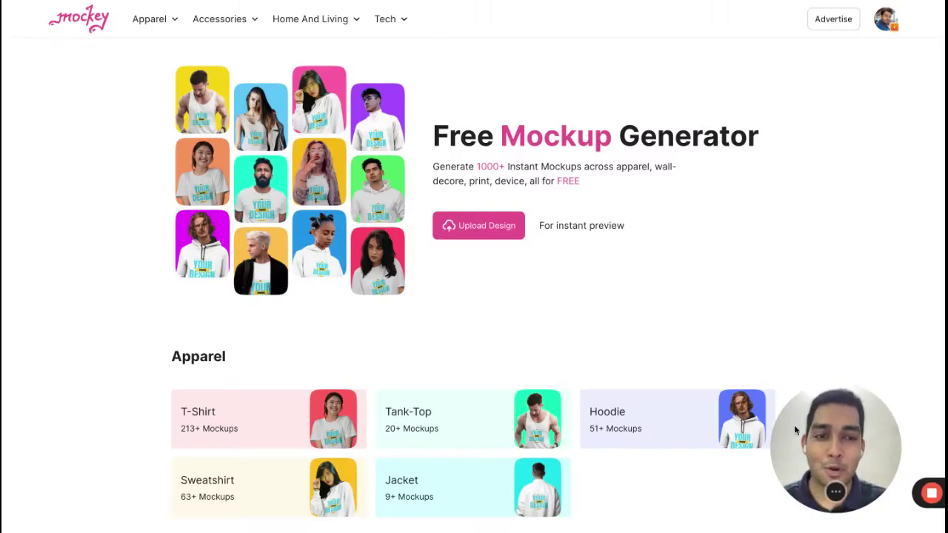
Step: Scroll through the tote bag mockups showing the uploaded pink M logo
scroll(694, 377, "down", 3)
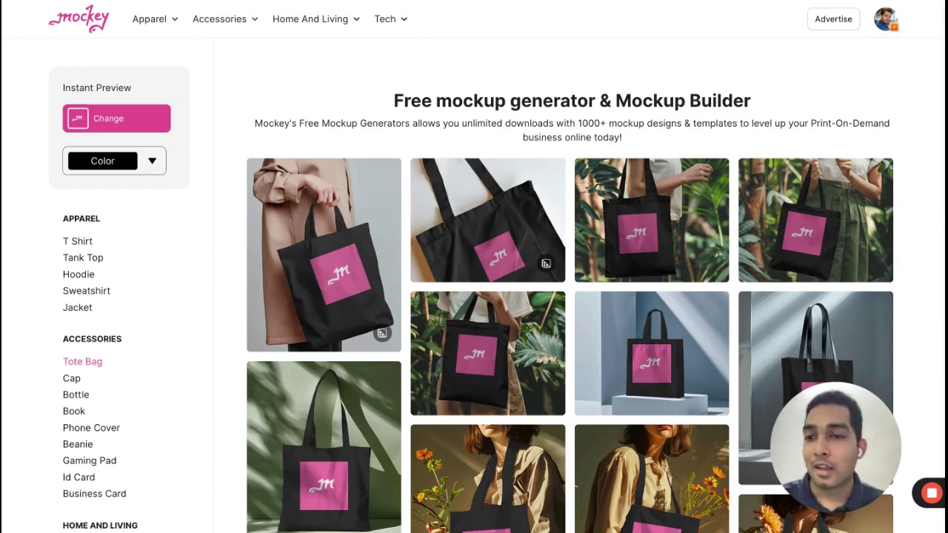
Step: Scroll past the tote bags and switch to the T Shirt gallery under Apparel
scroll(454, 283, "down", 6)
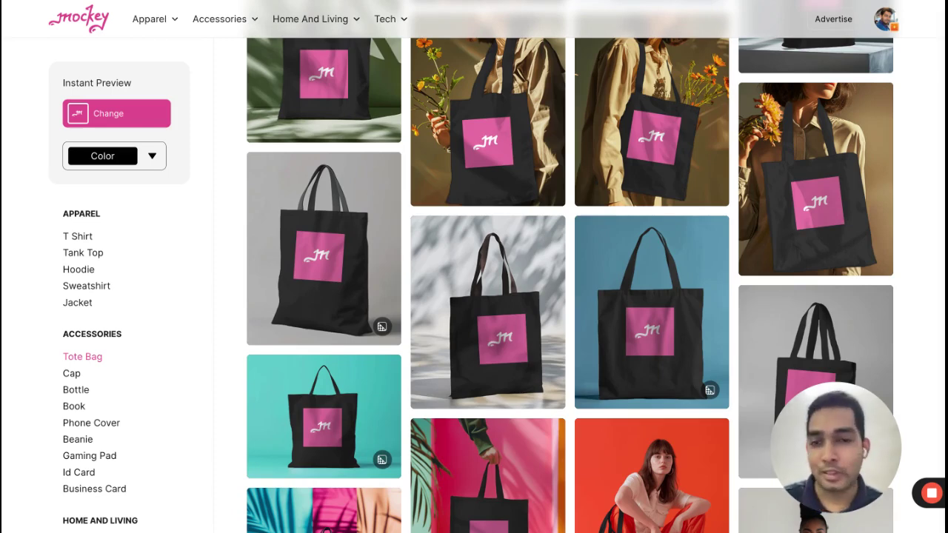
left_click(83, 241)
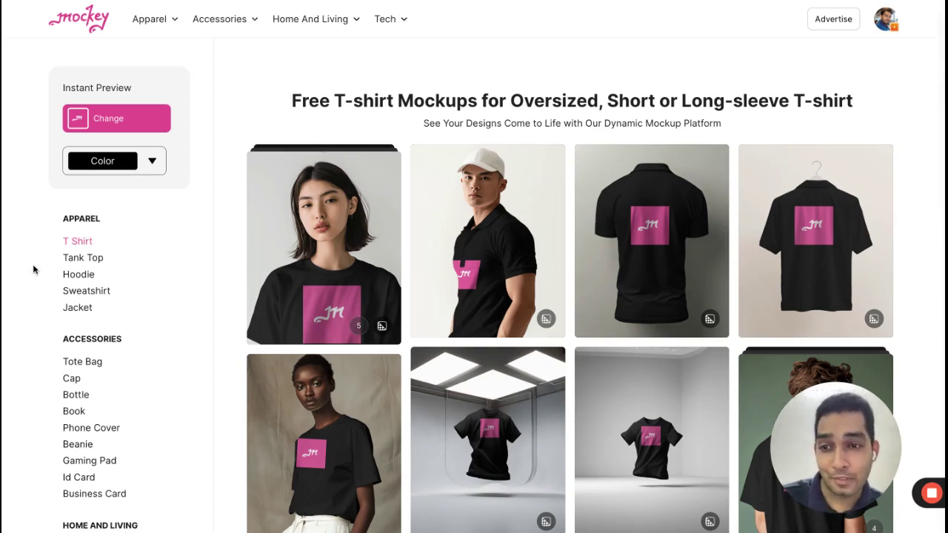
scroll(33, 269, "down", 5)
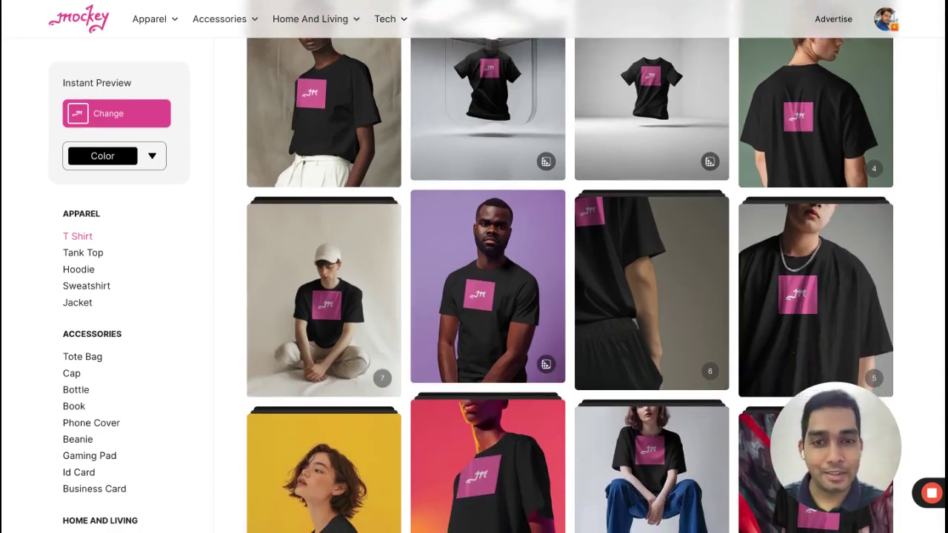
scroll(570, 282, "up", 5)
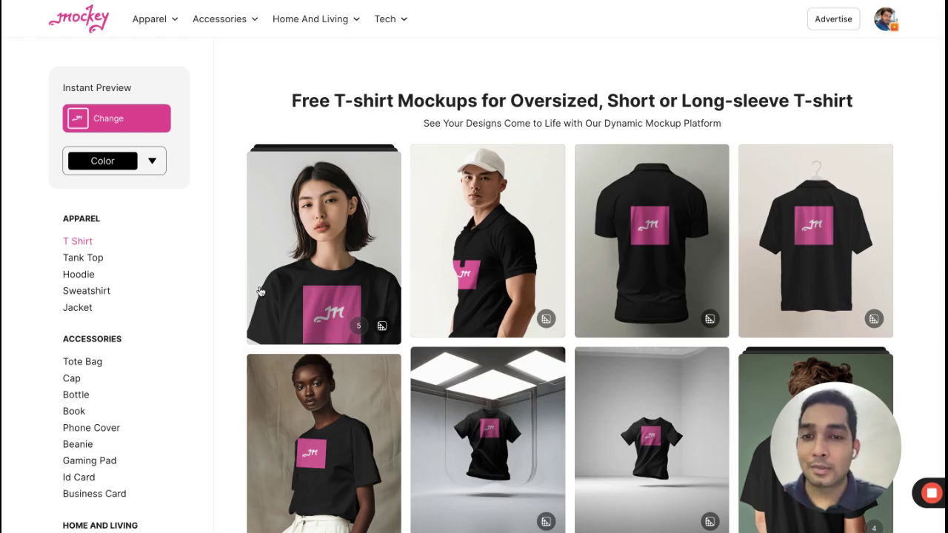
Step: Open the first T-shirt mockup, the woman in a black tee, in the editor
left_click(299, 296)
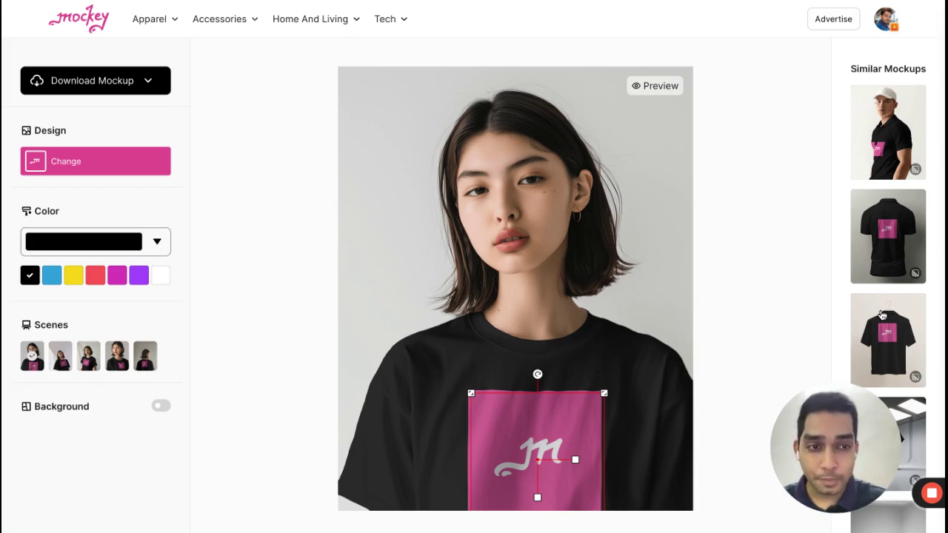
scroll(881, 315, "down", 2)
scroll(882, 315, "up", 3)
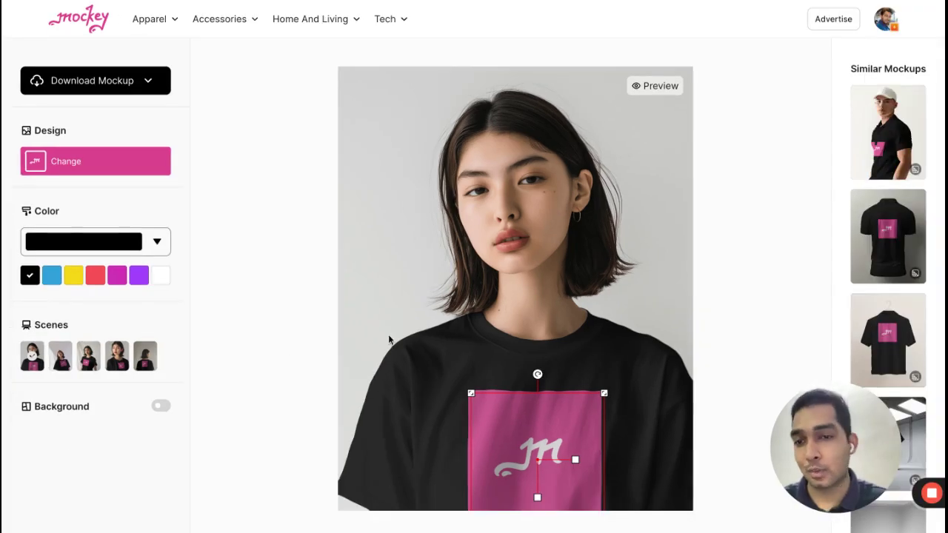
Step: Recolour the shirt to muted maroon A94D4D using the custom colour picker
left_click(123, 248)
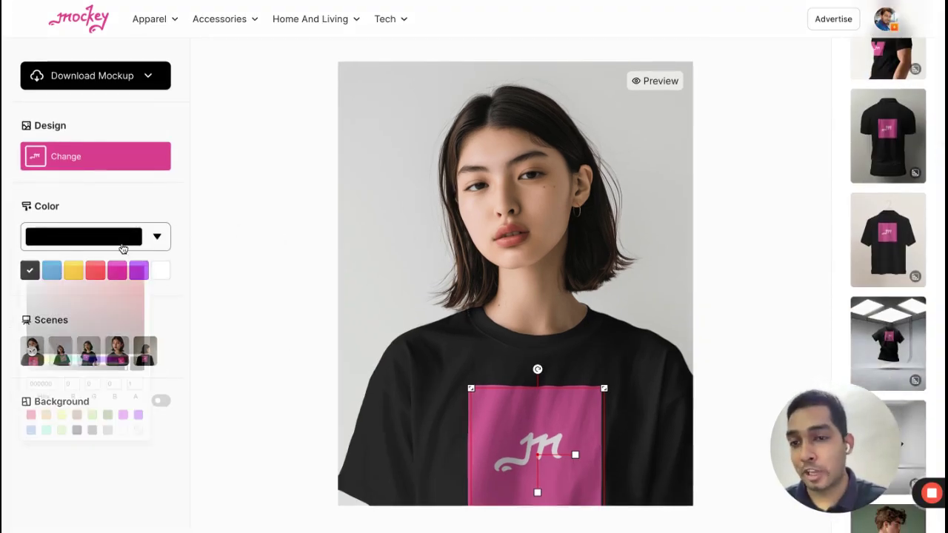
left_click_drag(123, 313, 91, 299)
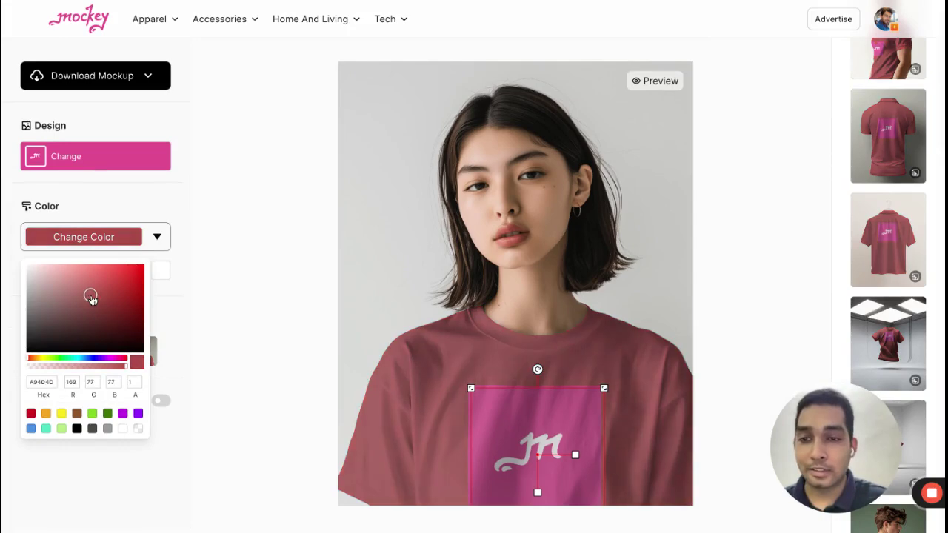
left_click(297, 278)
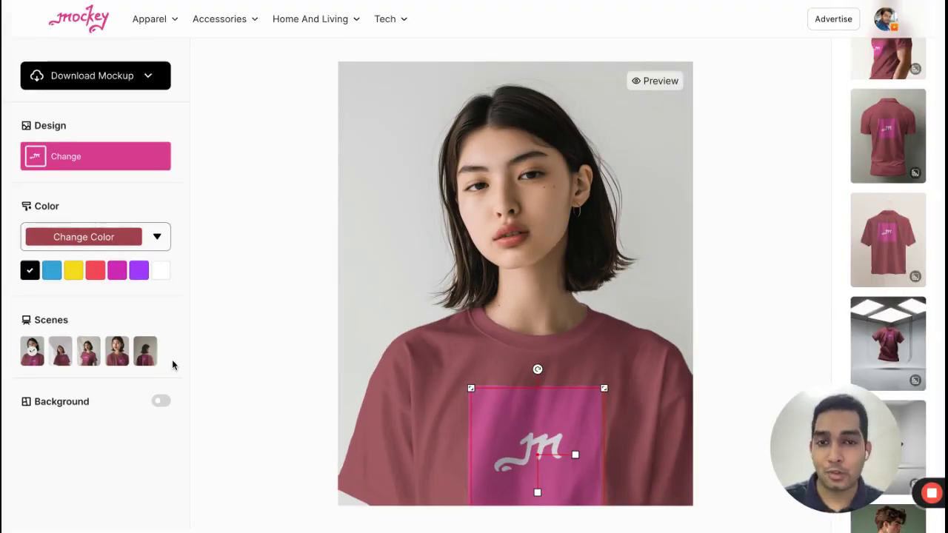
Step: Switch to the fourth scene, a closer shot of the same model
left_click(121, 363)
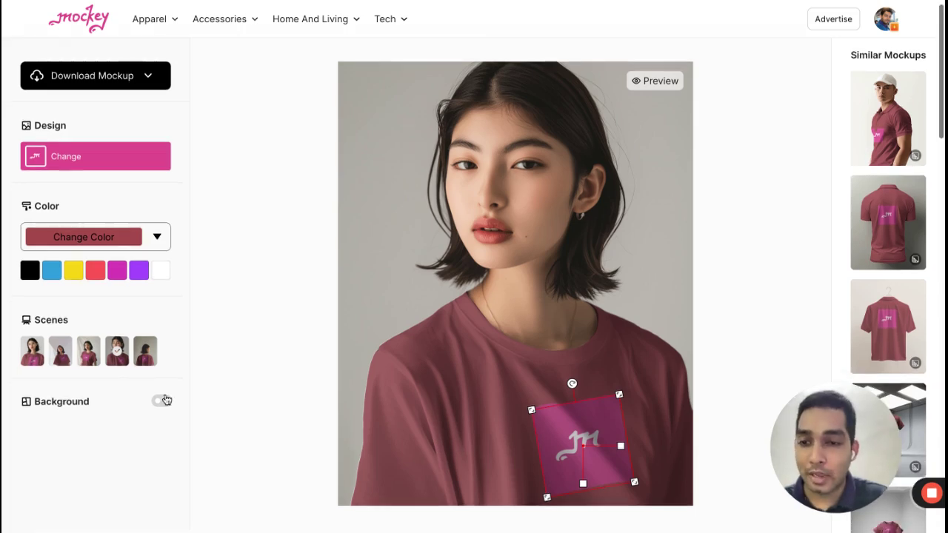
Step: Enable the background, try the purple doodle, then apply the yellow-pink STYLE gradient
left_click(161, 403)
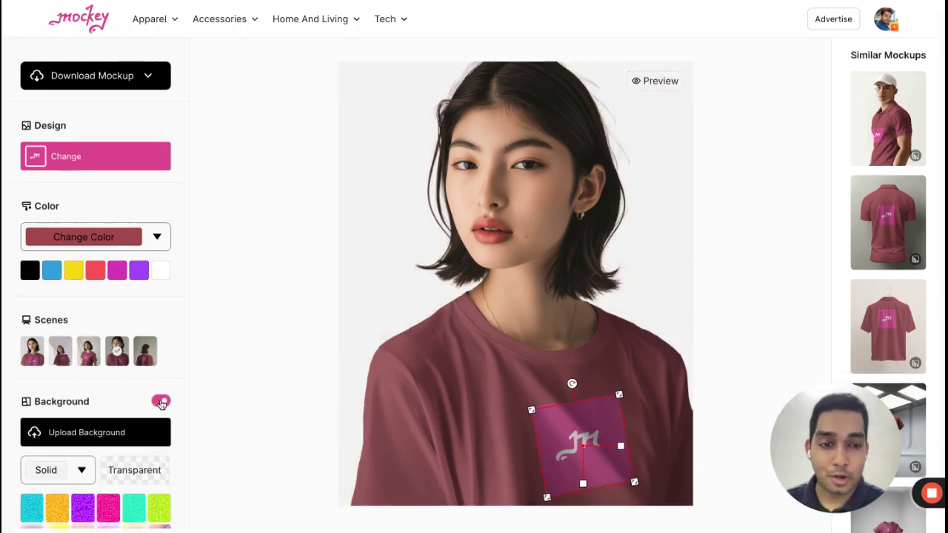
scroll(90, 445, "down", 3)
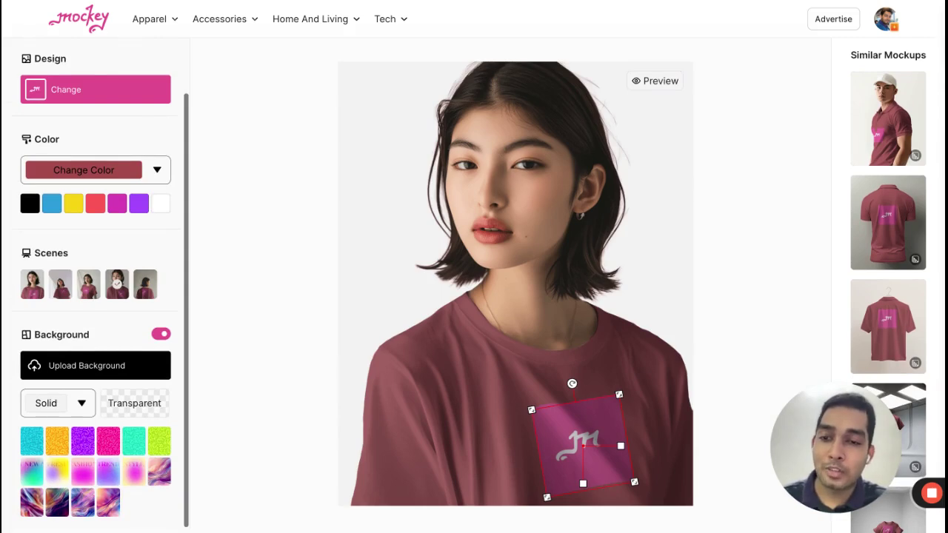
left_click(90, 445)
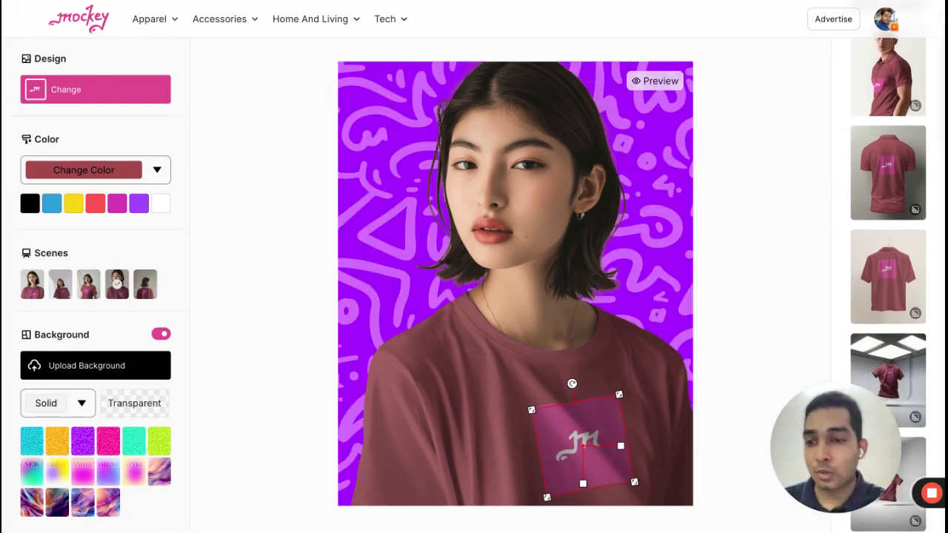
left_click(136, 475)
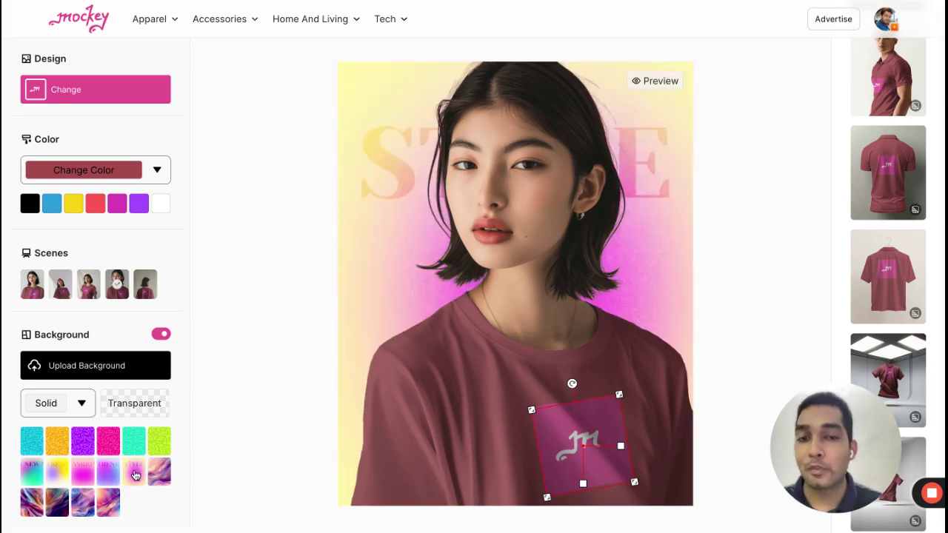
scroll(141, 379, "up", 3)
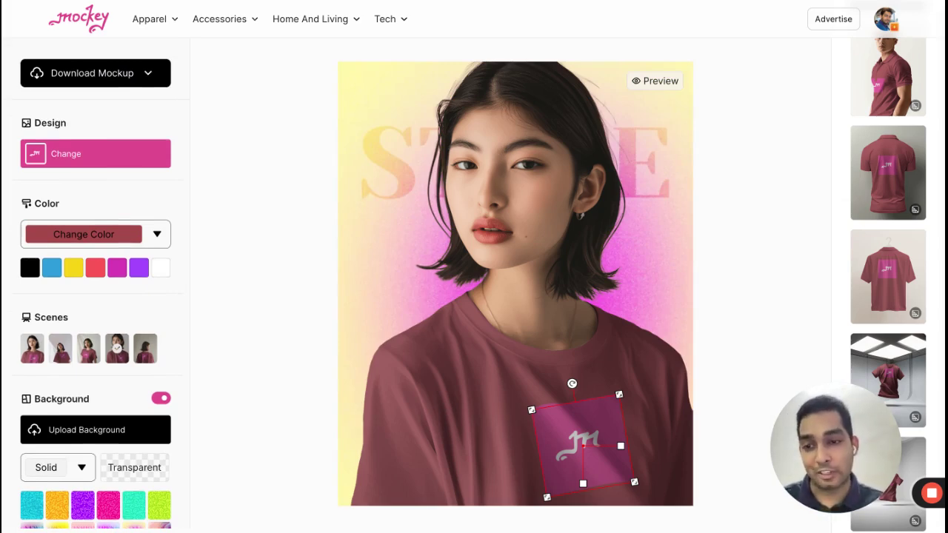
scroll(95, 296, "down", 1)
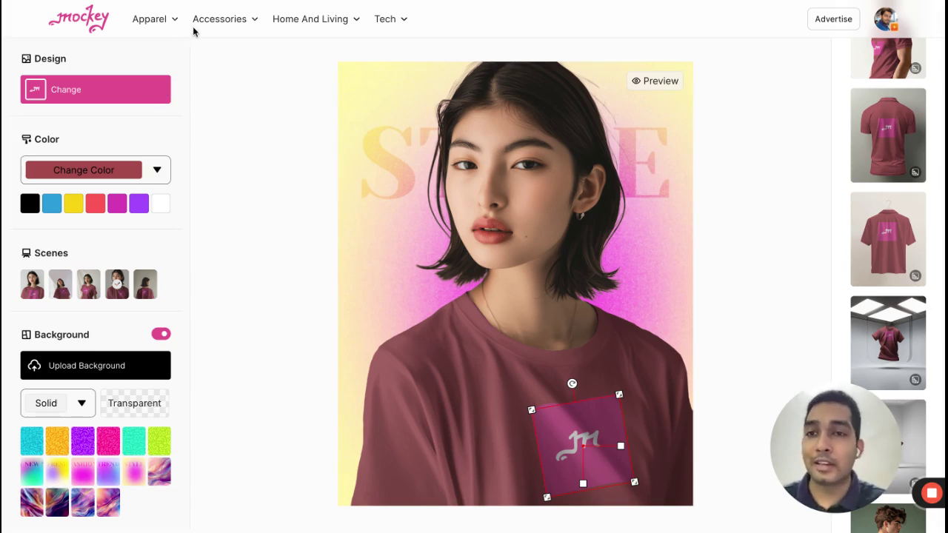
Step: Go to Home And Living > Cushion and scroll through the cushion mockups
mouse_move(309, 23)
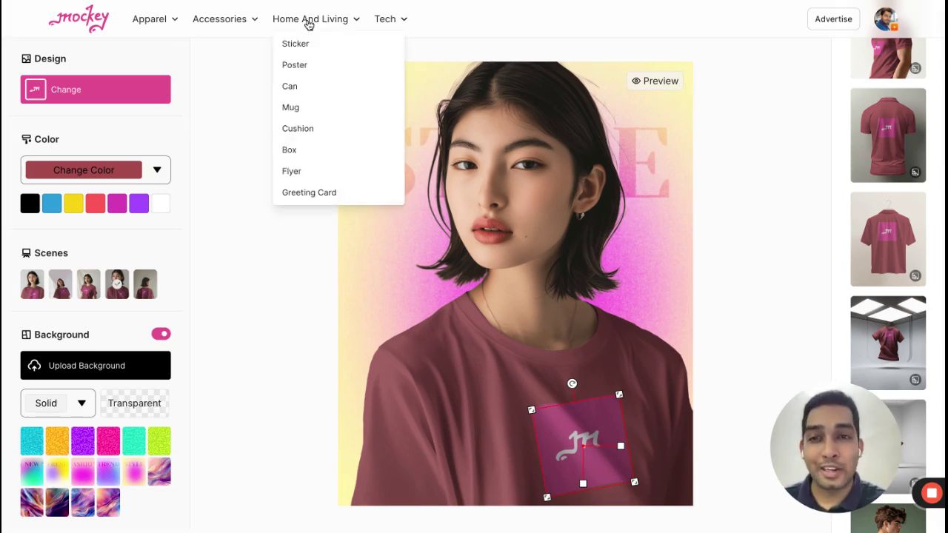
left_click(295, 129)
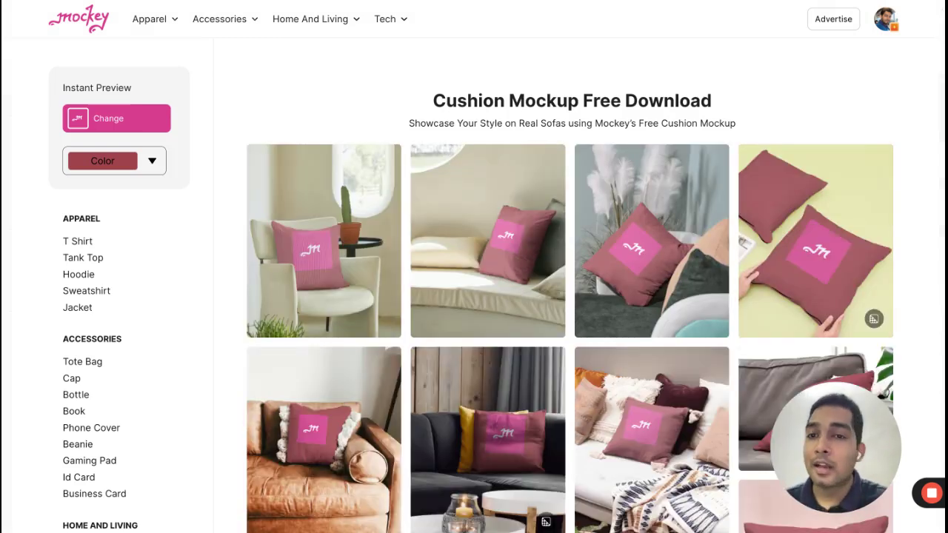
scroll(148, 363, "down", 3)
scroll(438, 320, "down", 3)
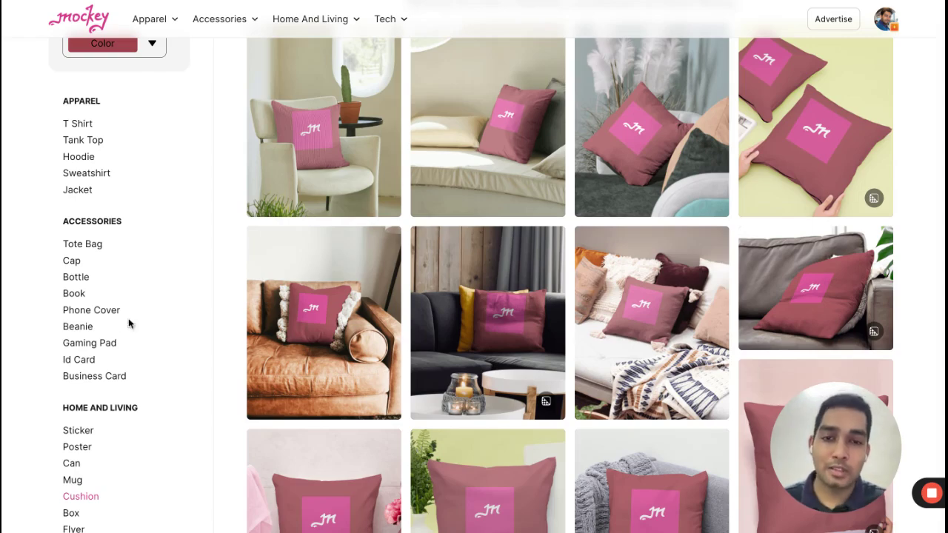
scroll(269, 259, "down", 1)
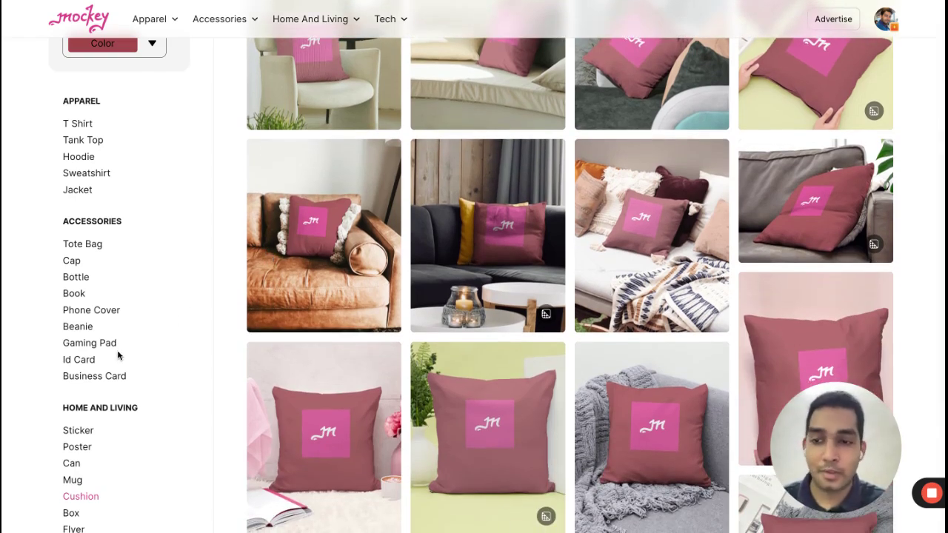
scroll(349, 275, "down", 2)
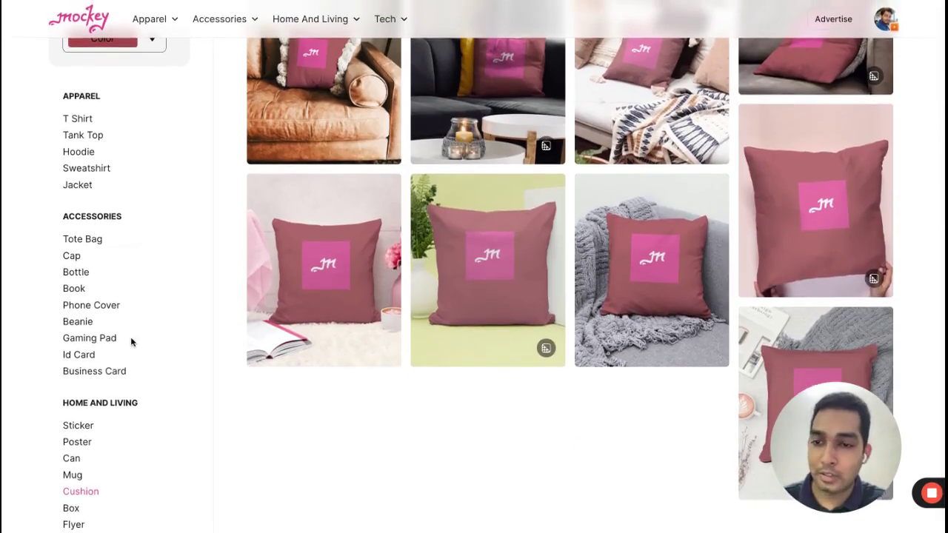
Step: Open the Id Card mockups and scroll through the grid
left_click(78, 355)
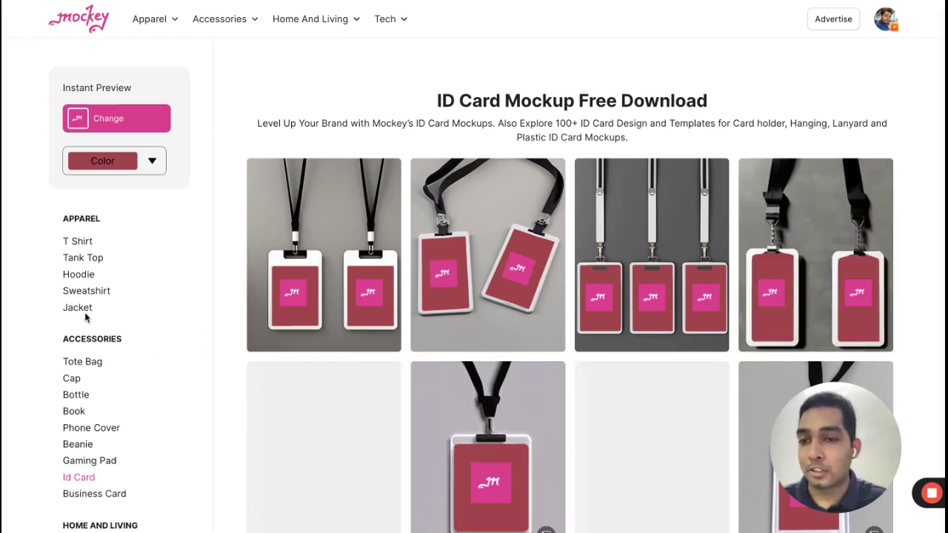
scroll(110, 475, "down", 5)
scroll(111, 415, "down", 3)
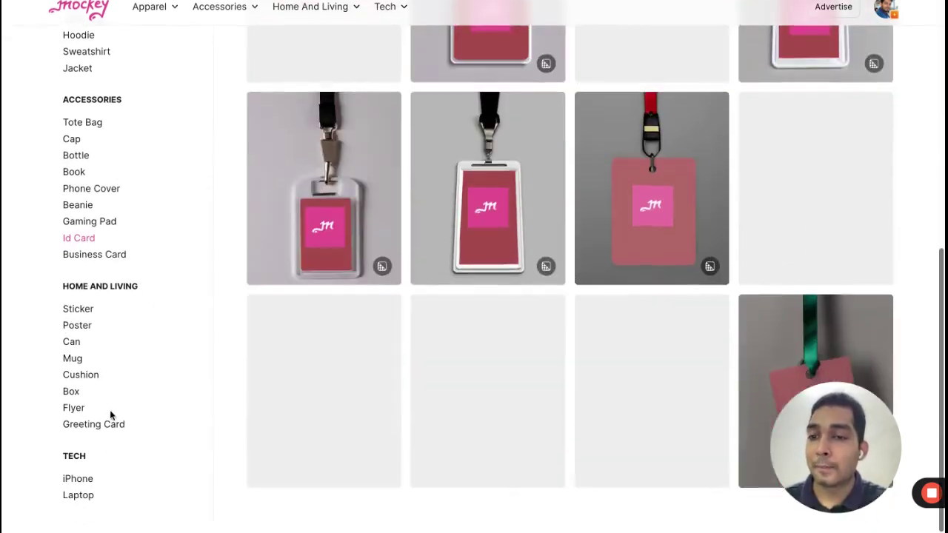
scroll(104, 411, "up", 7)
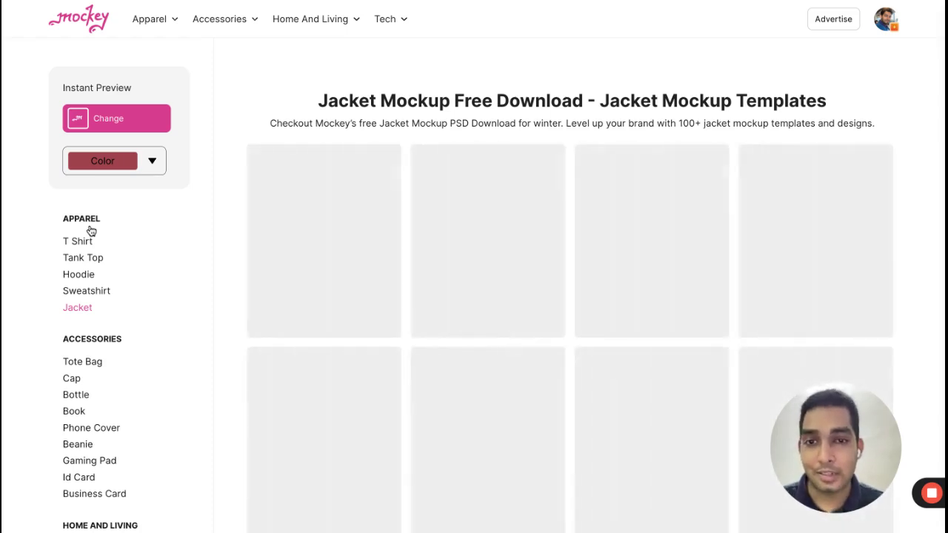
Step: Scroll through the jacket mockups, each showing the M logo
scroll(449, 326, "down", 1)
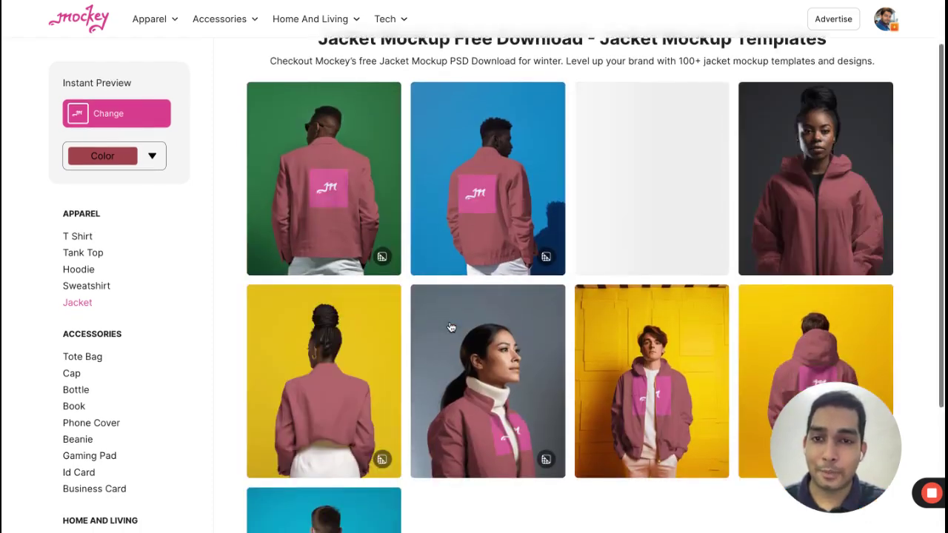
scroll(451, 327, "down", 2)
scroll(495, 265, "down", 1)
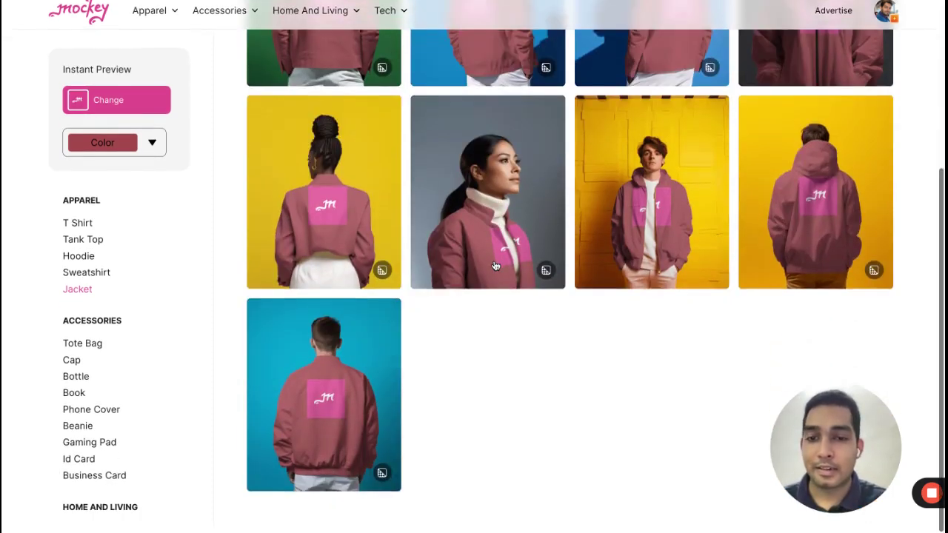
scroll(445, 252, "up", 4)
Step: Open the green jacket mockup, enlarge the logo centred on the upper back, and preview
left_click(346, 246)
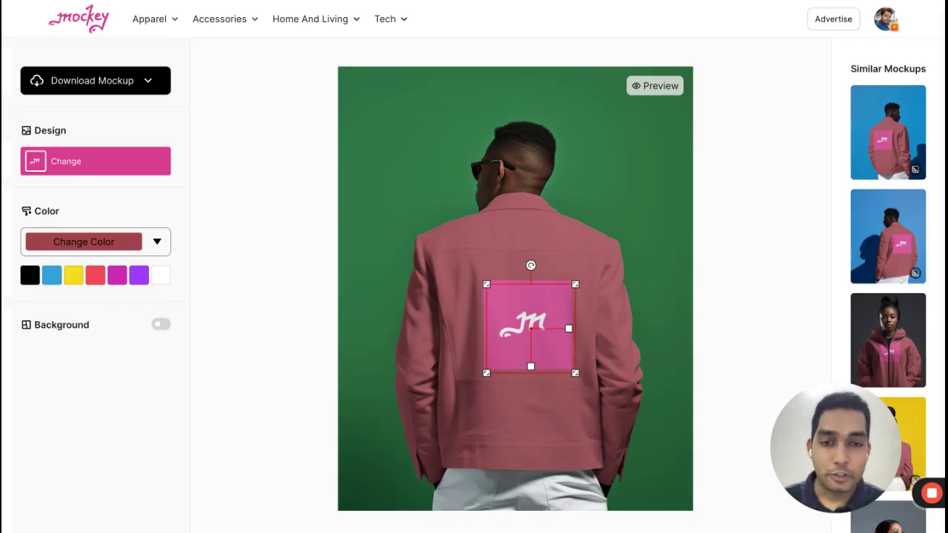
left_click_drag(550, 329, 480, 271)
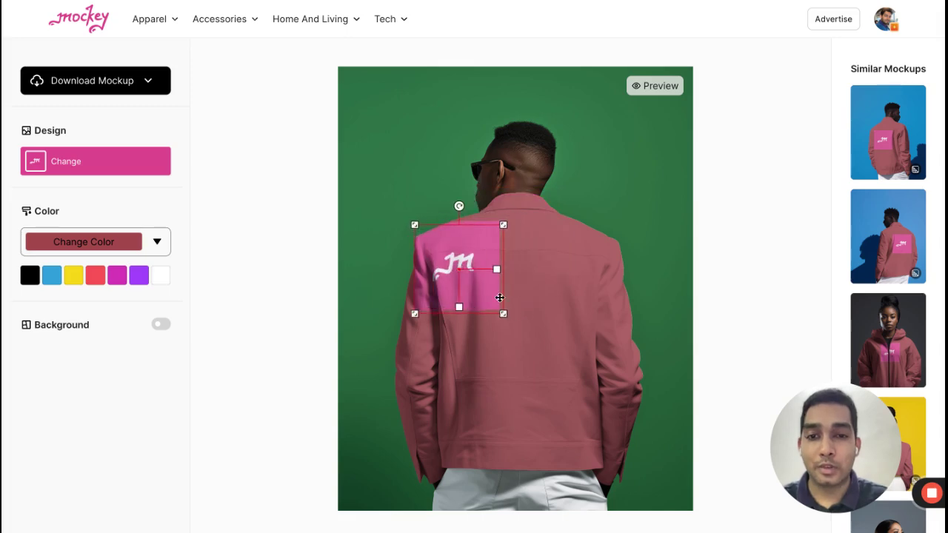
left_click_drag(502, 312, 576, 382)
left_click_drag(529, 324, 532, 315)
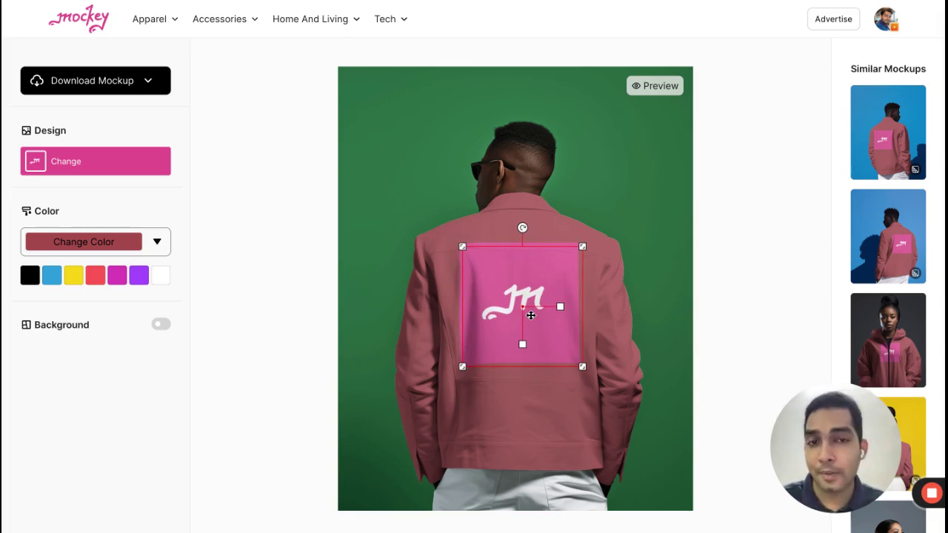
left_click(667, 93)
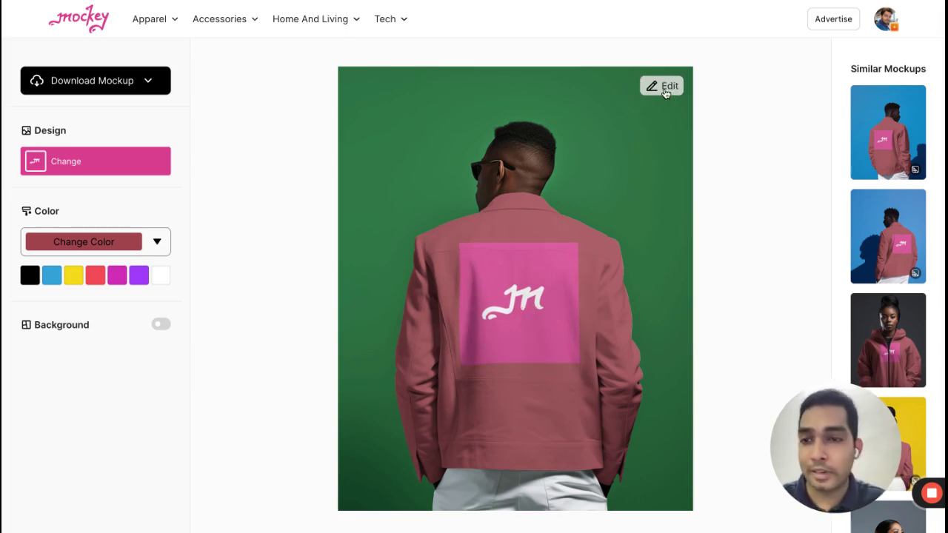
Step: Make the jacket white, then switch on the custom Background toggle
left_click(30, 275)
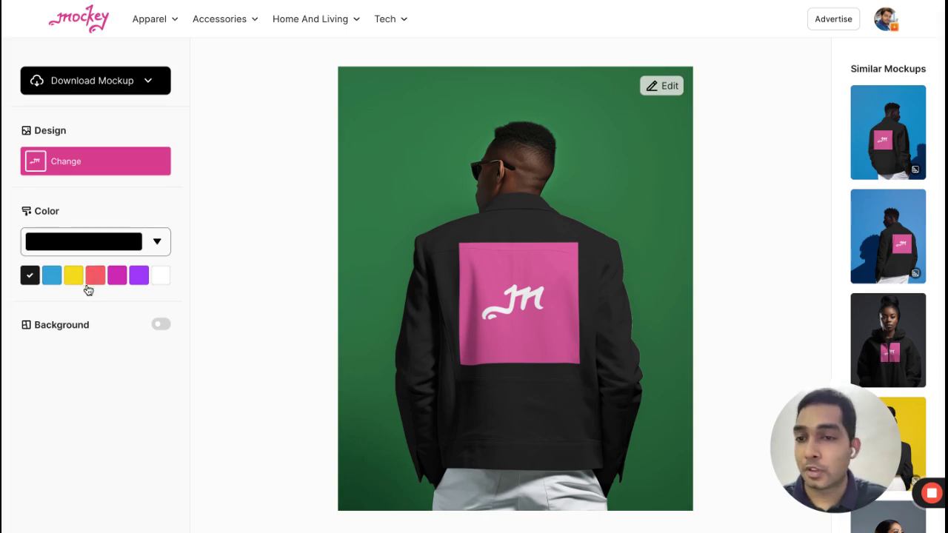
left_click(161, 276)
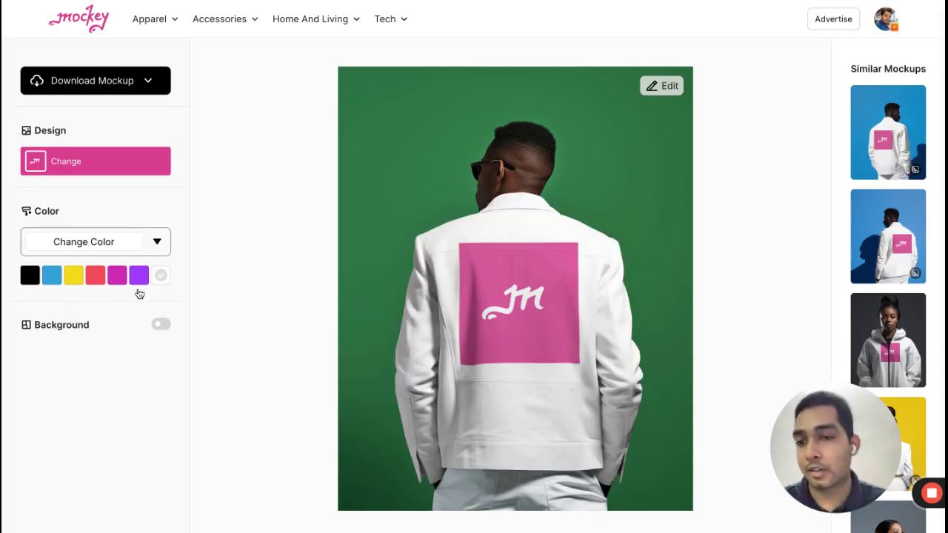
left_click(160, 326)
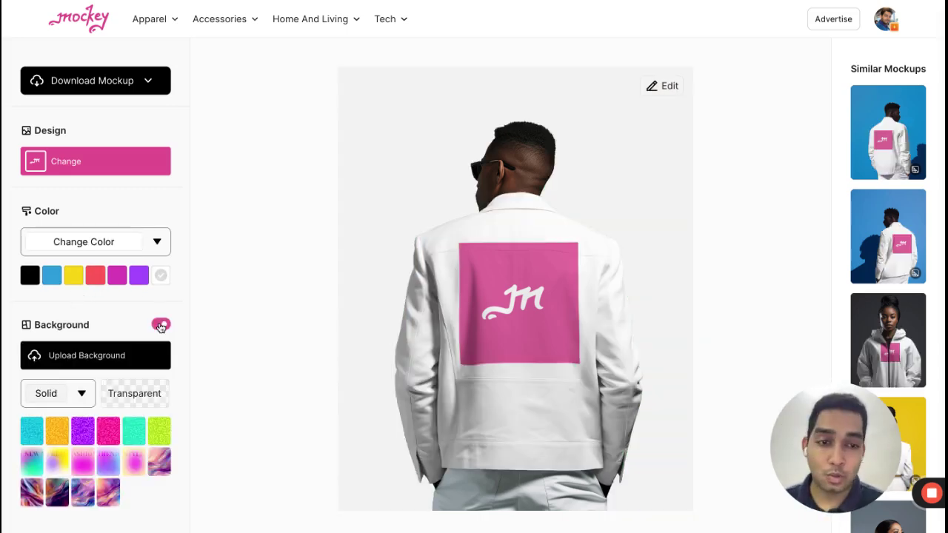